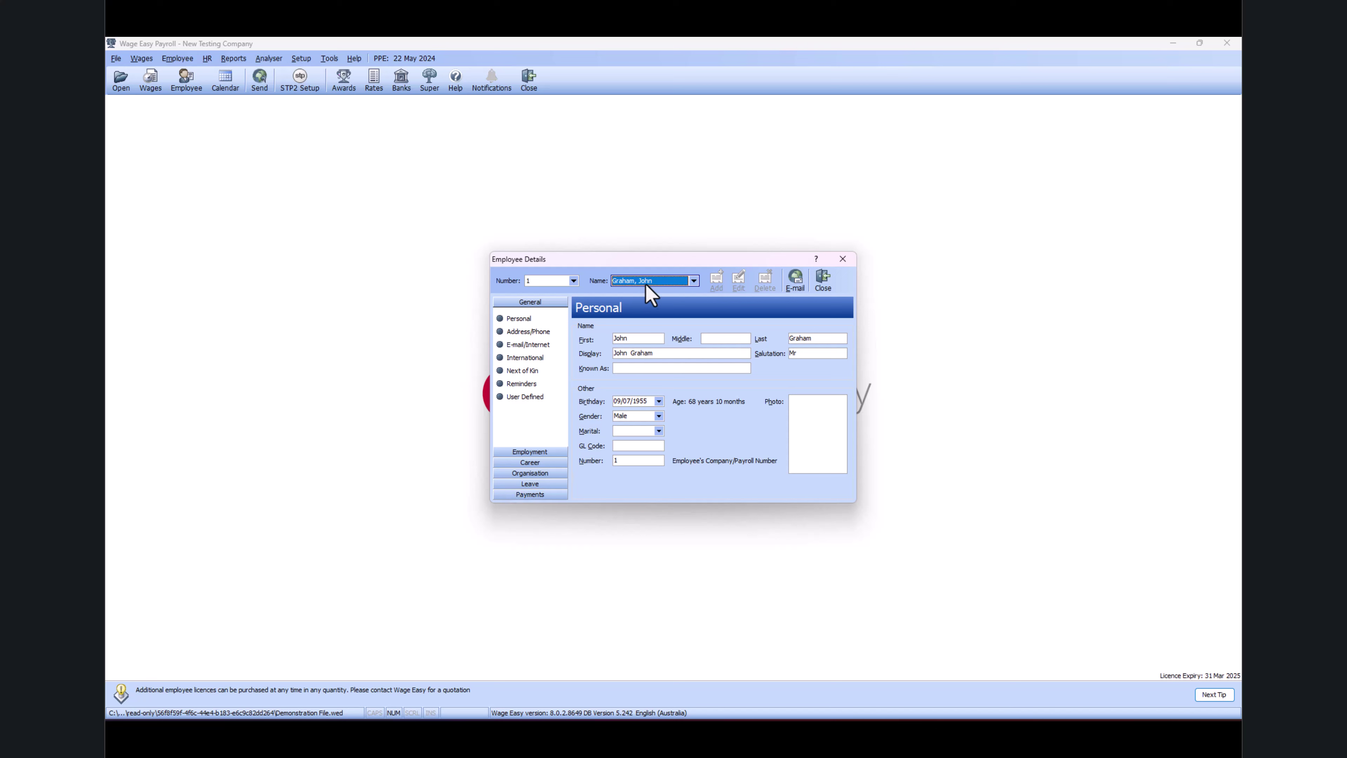
Open Employee 1's Payments section and view the Past Pays table
left_click(538, 497)
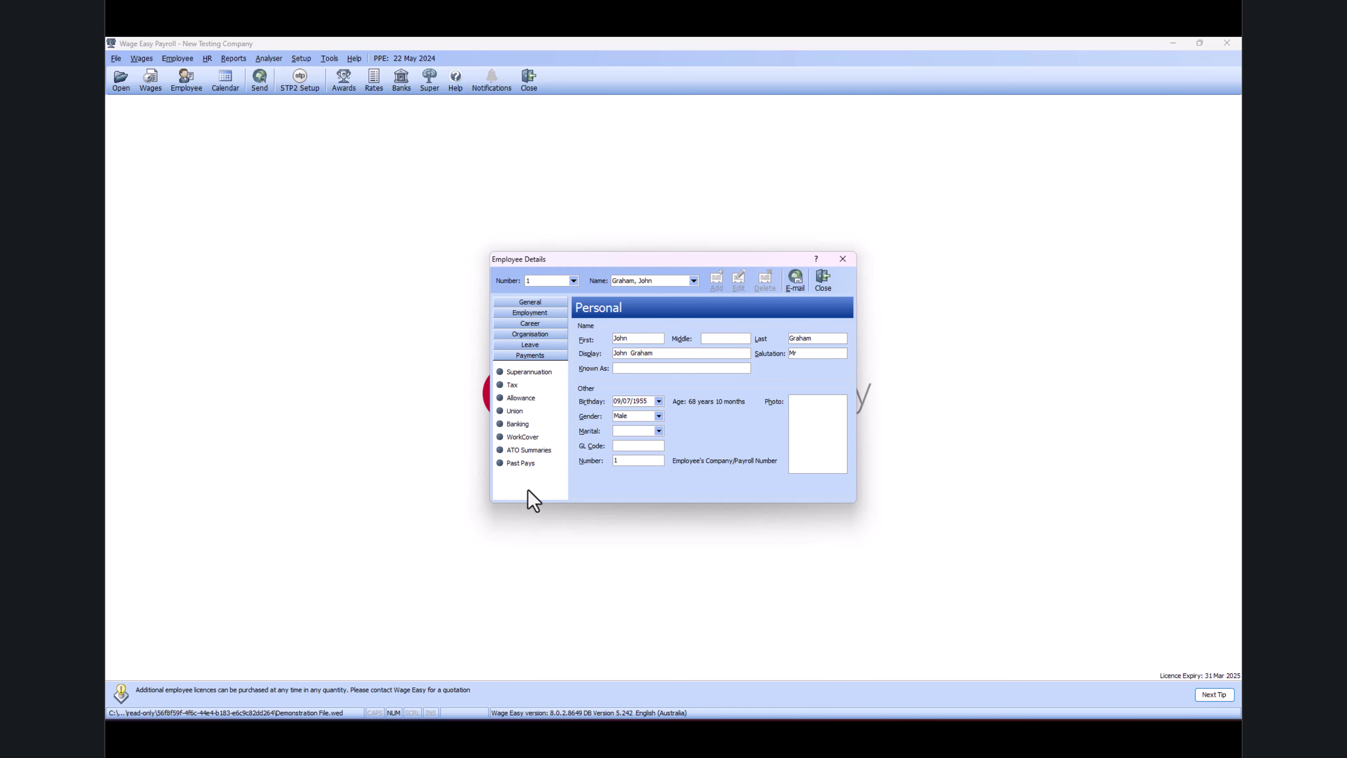
left_click(519, 464)
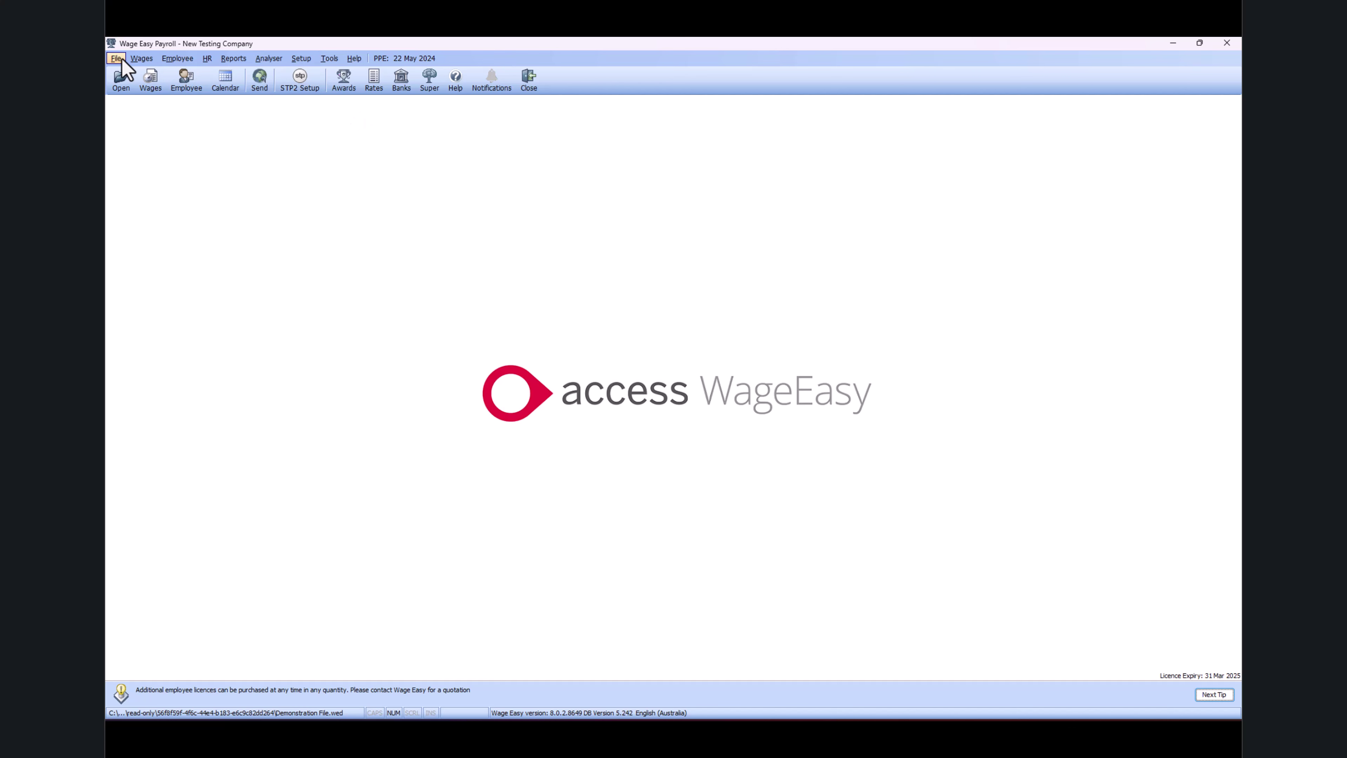
left_click(118, 58)
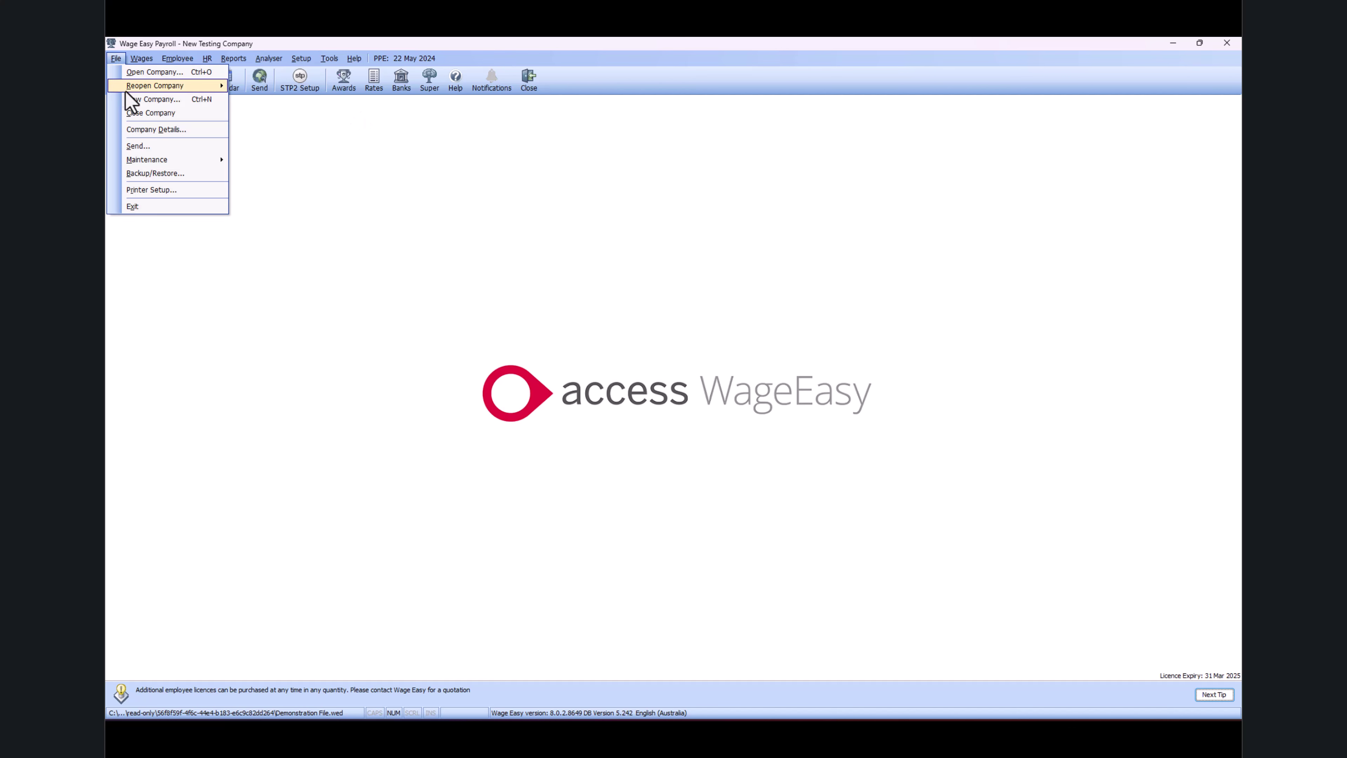
mouse_move(146, 161)
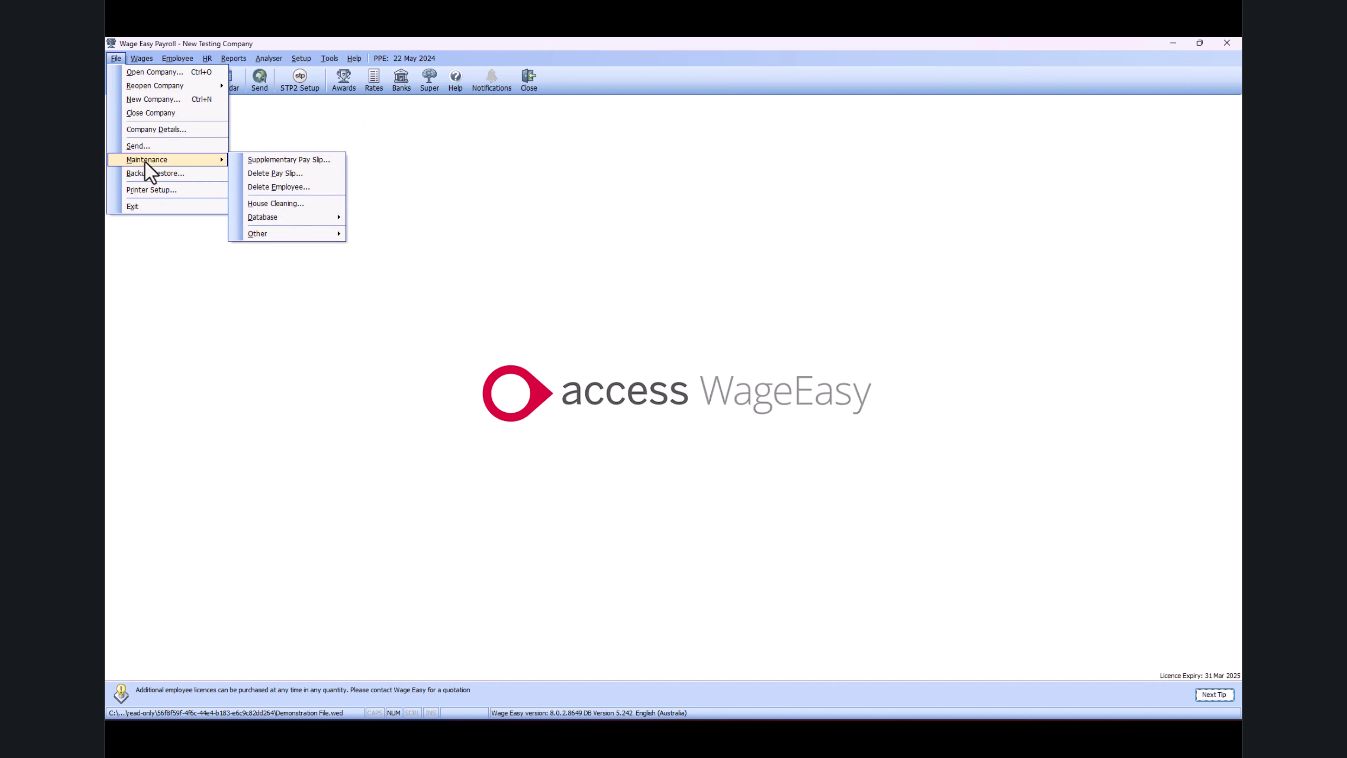
left_click(268, 178)
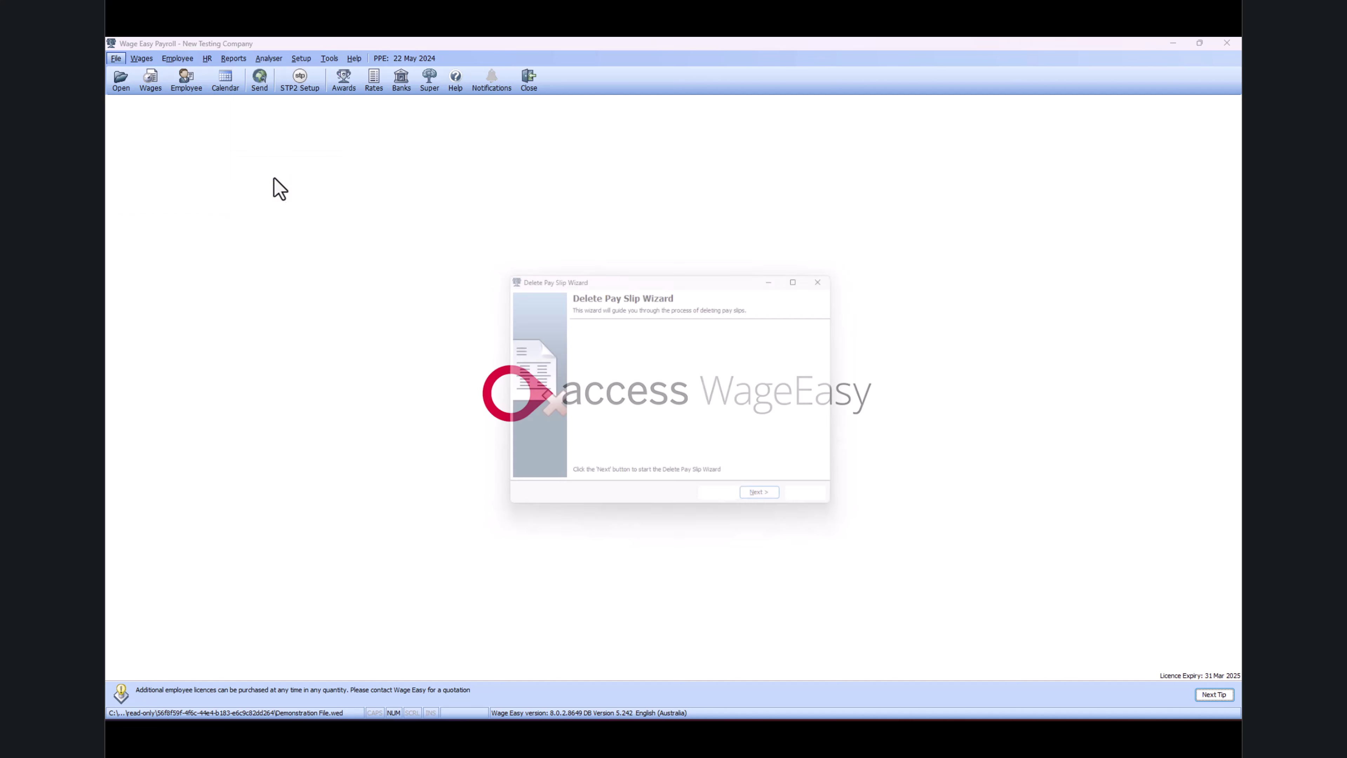
left_click(642, 350)
left_click(643, 350)
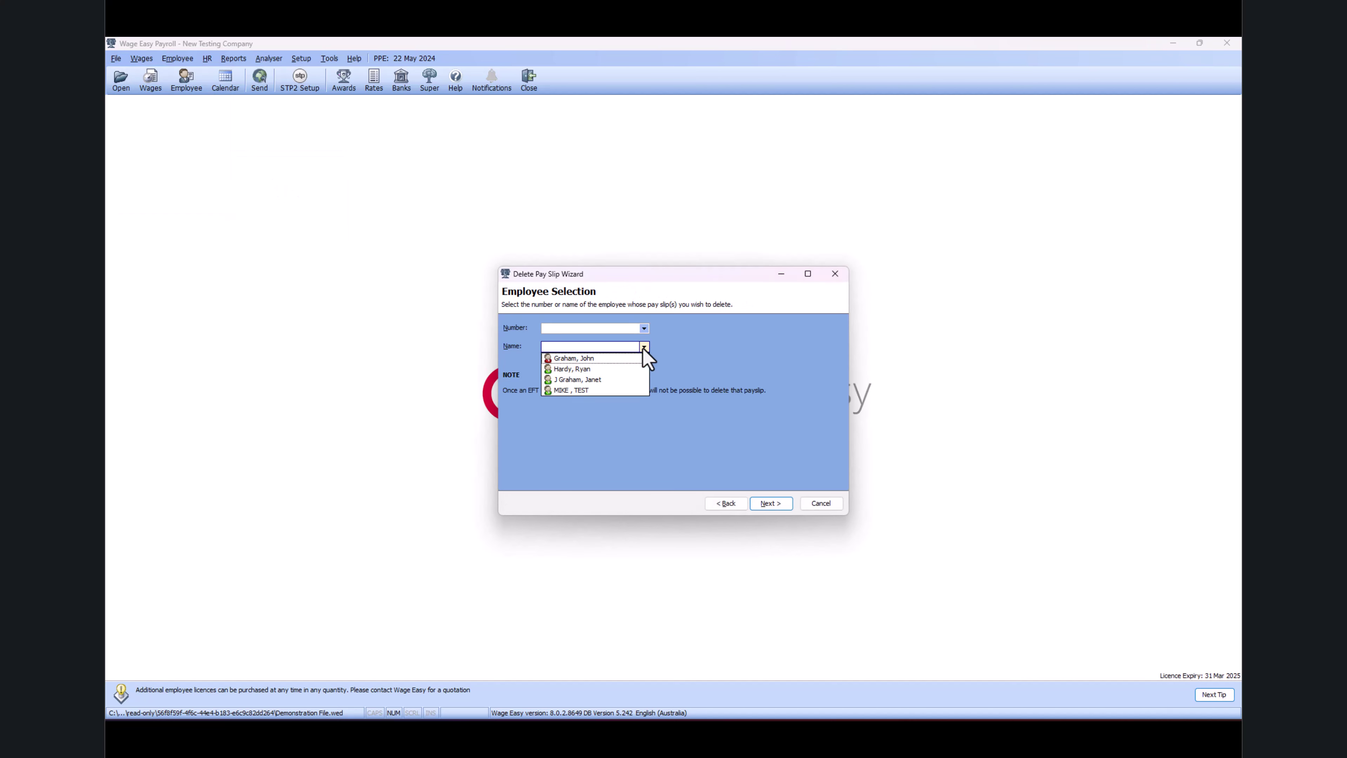
left_click(631, 366)
key("Return")
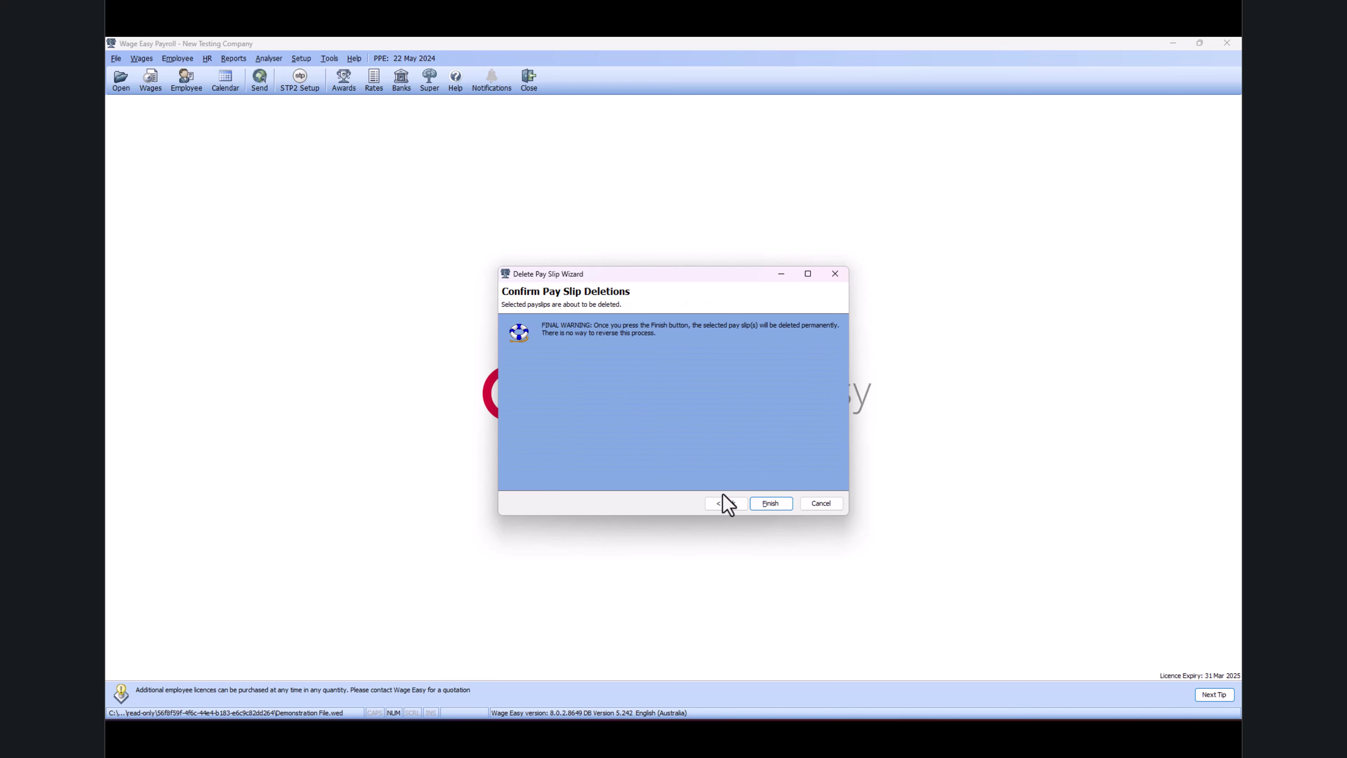
left_click(828, 505)
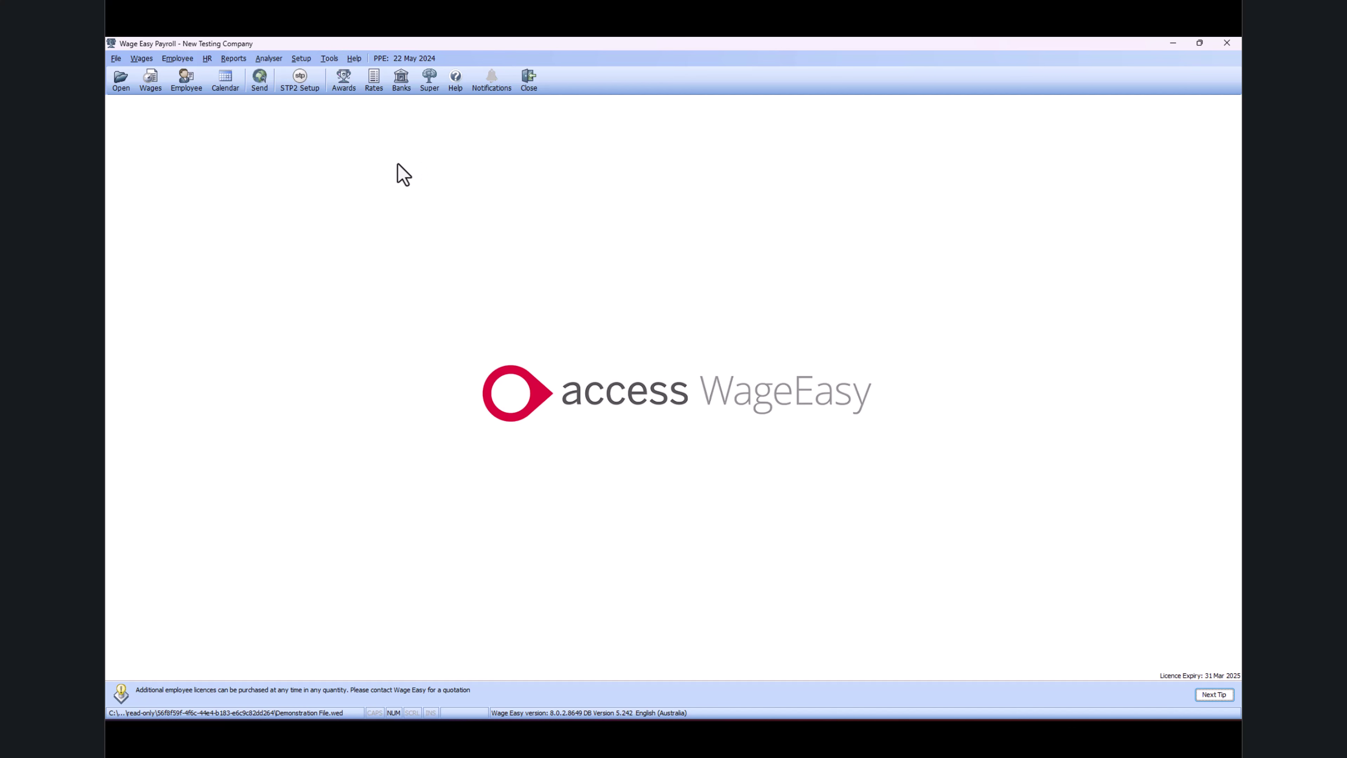
Launch Reports > Banking > EFT Banking (Process Payments), backing up the payroll database first
left_click(233, 60)
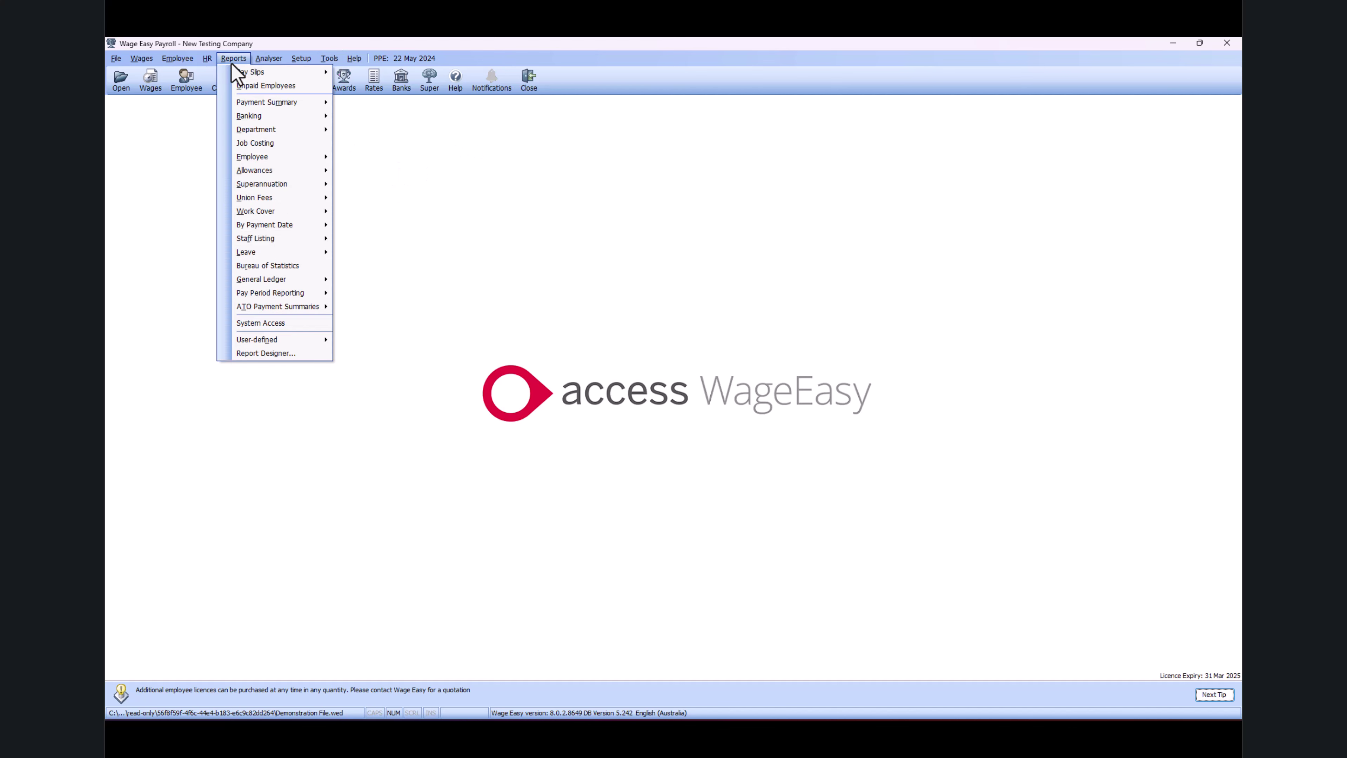
mouse_move(256, 123)
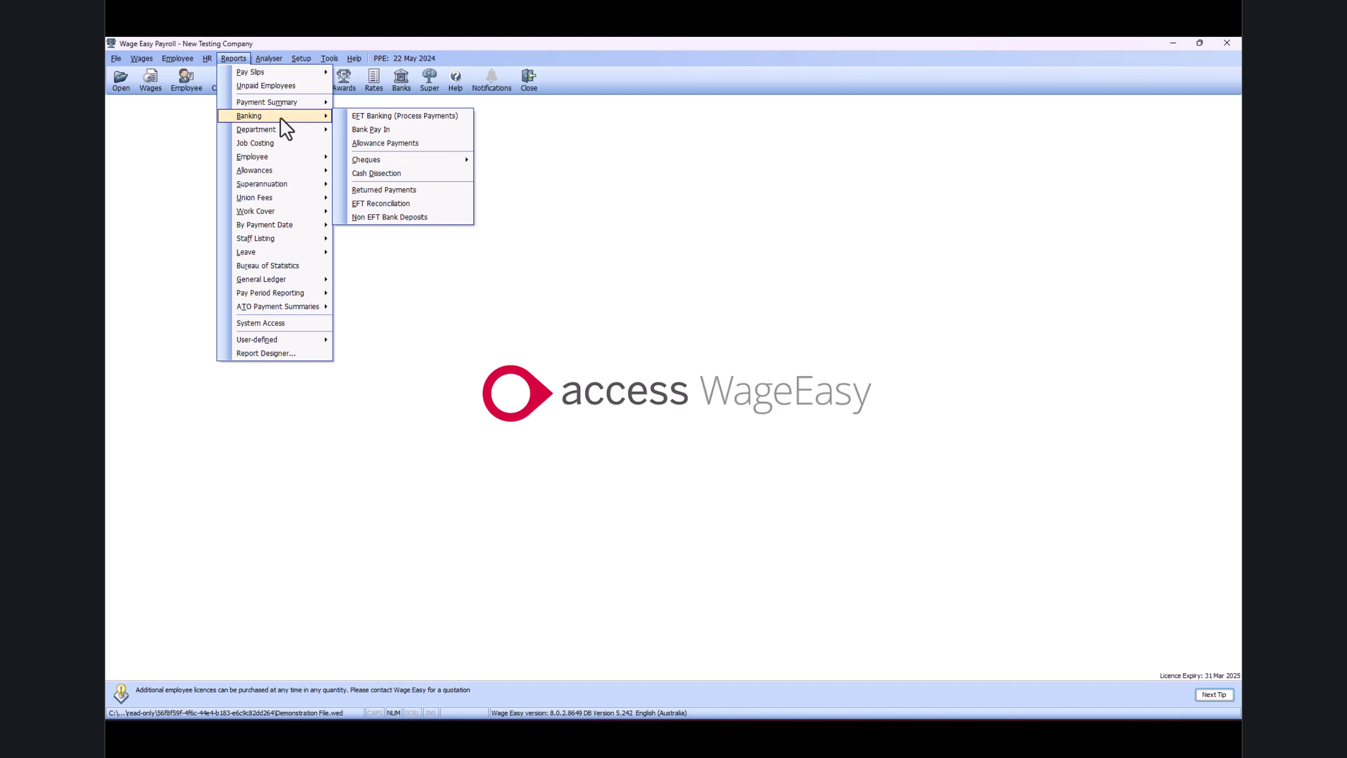
left_click(392, 118)
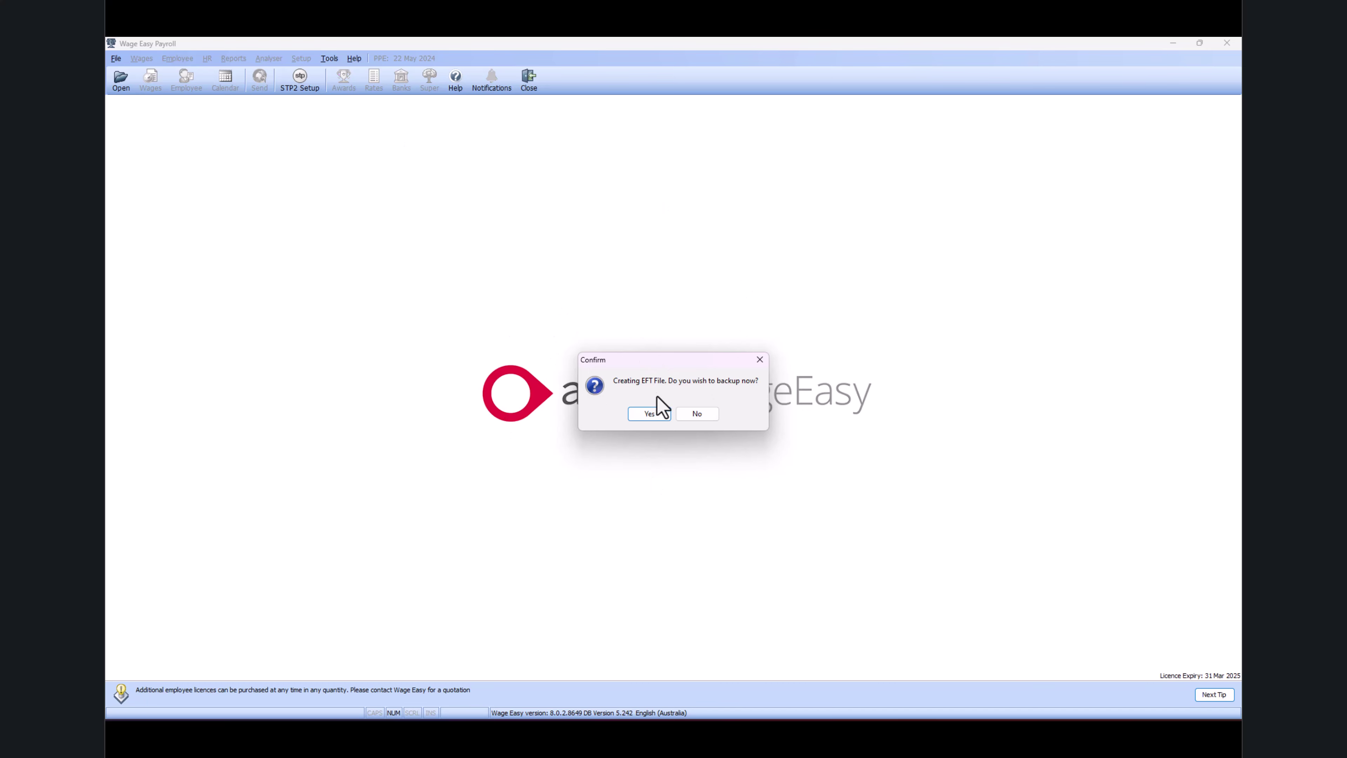
left_click(652, 414)
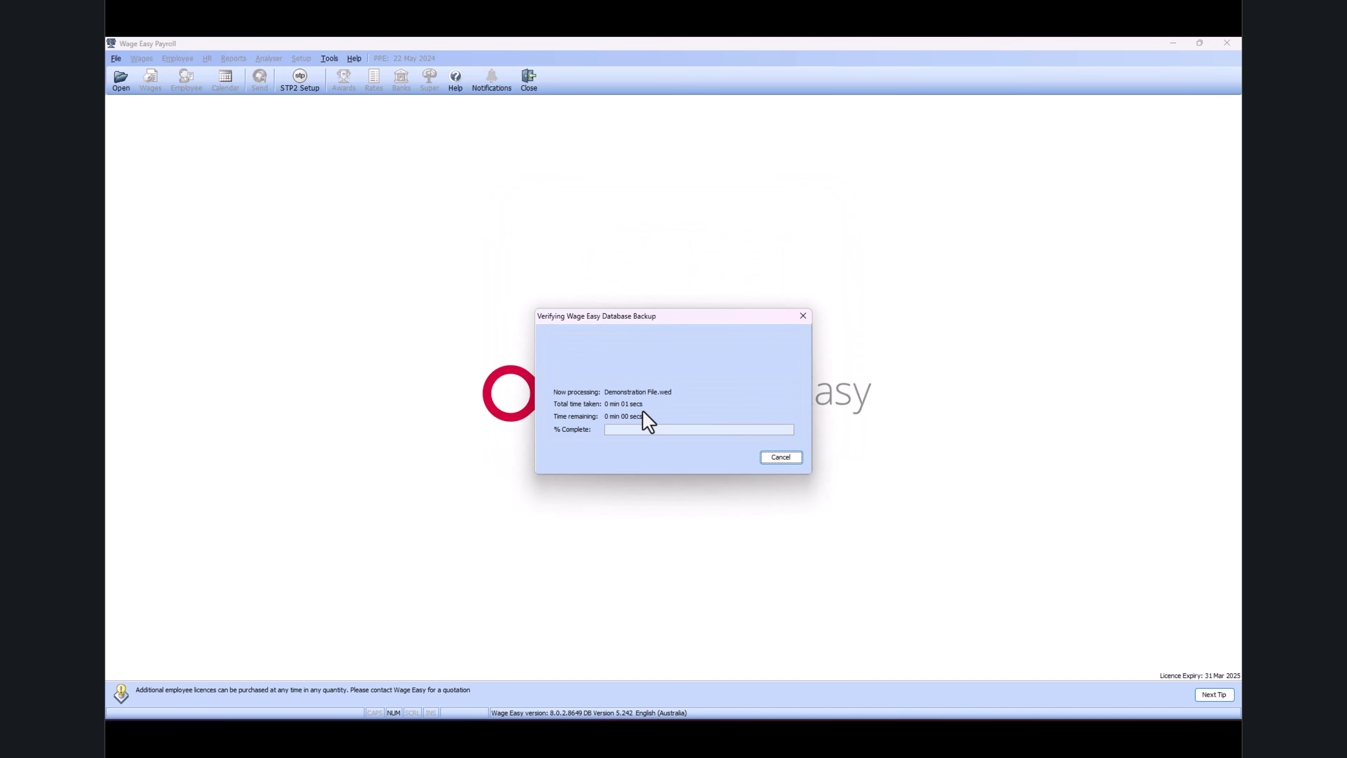
left_click(667, 413)
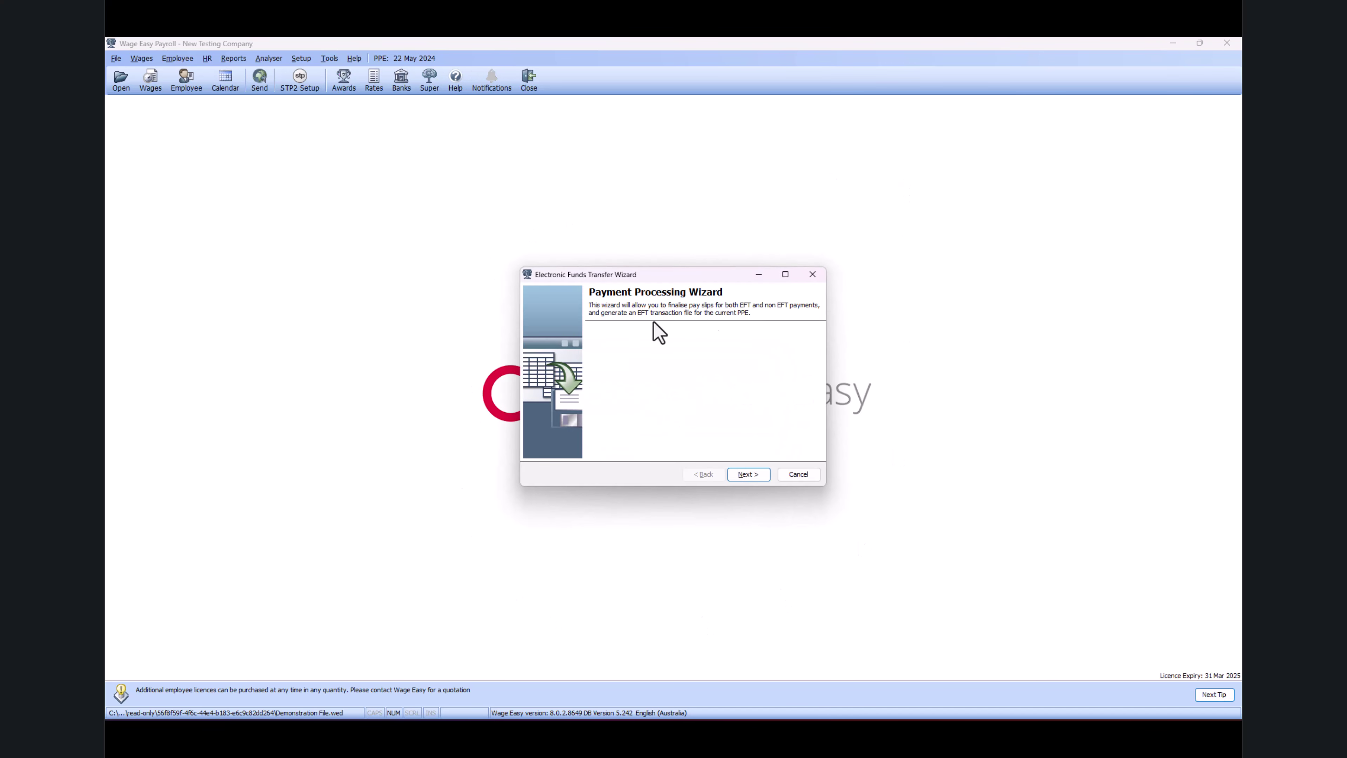
Pass the bank account page, then untick the employee on Pay Slips Non EFT
left_click(745, 476)
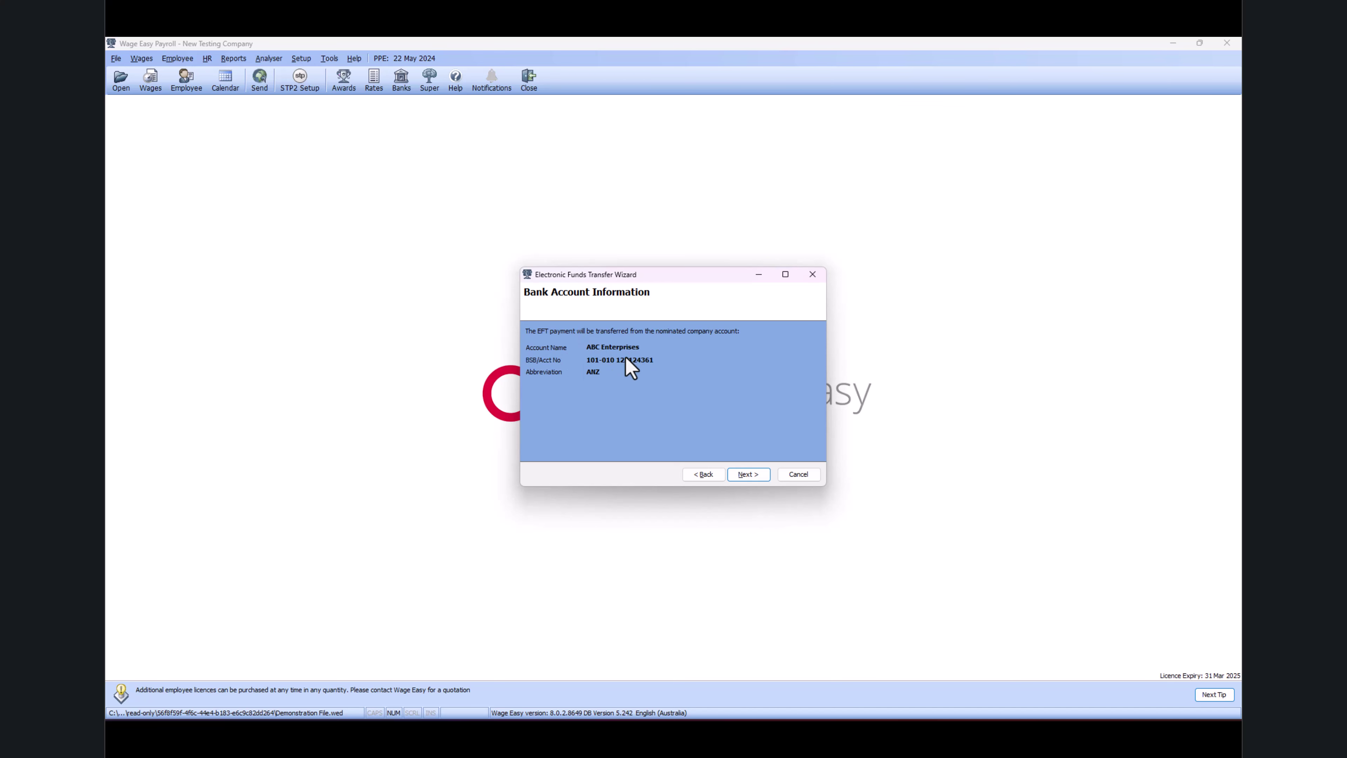
left_click(758, 475)
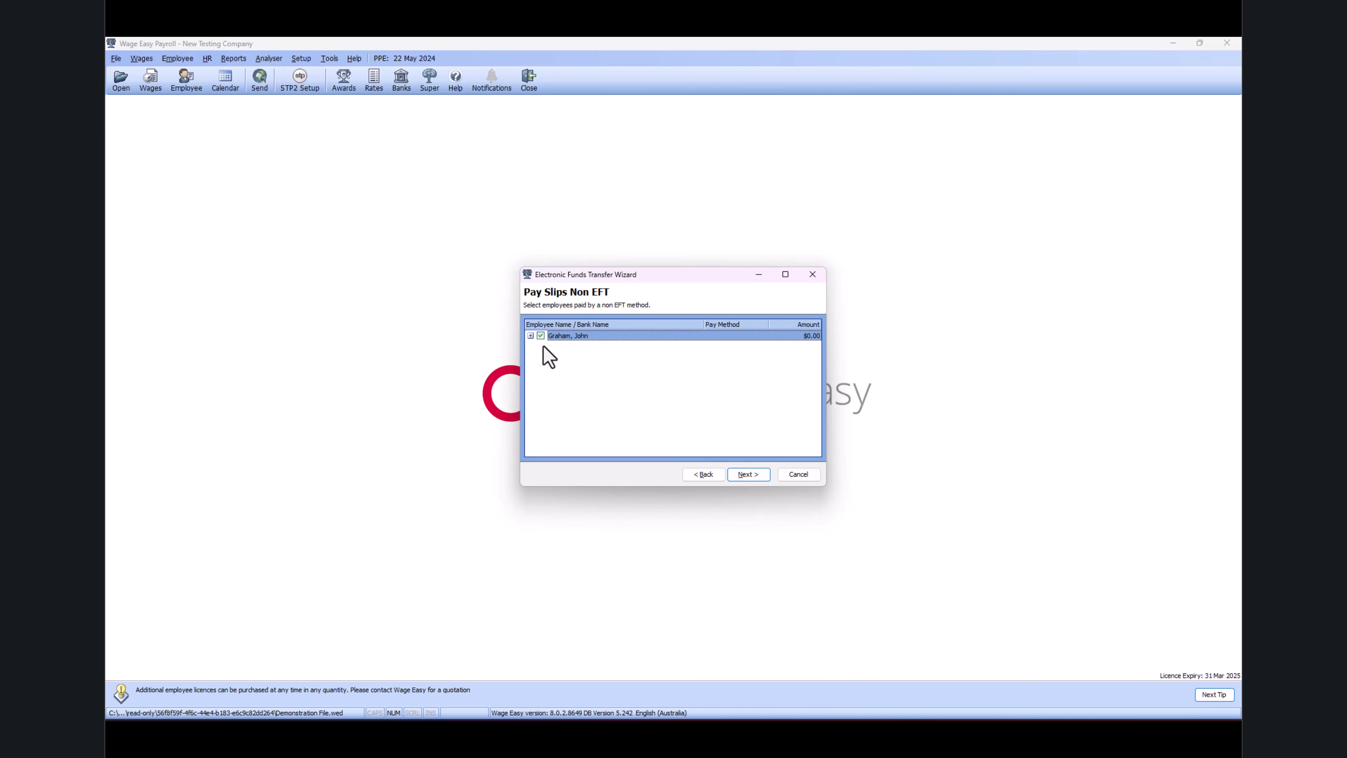
left_click(530, 336)
left_click(552, 346)
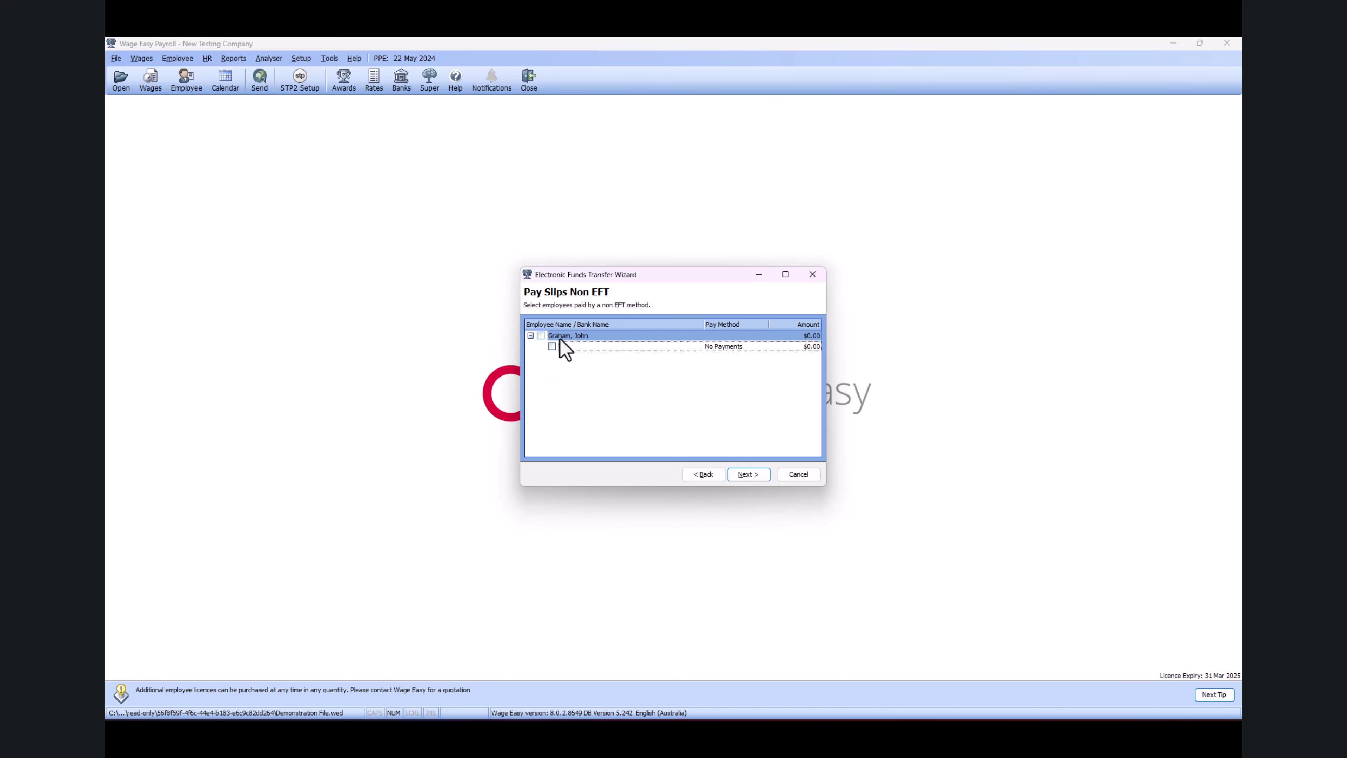
left_click(531, 336)
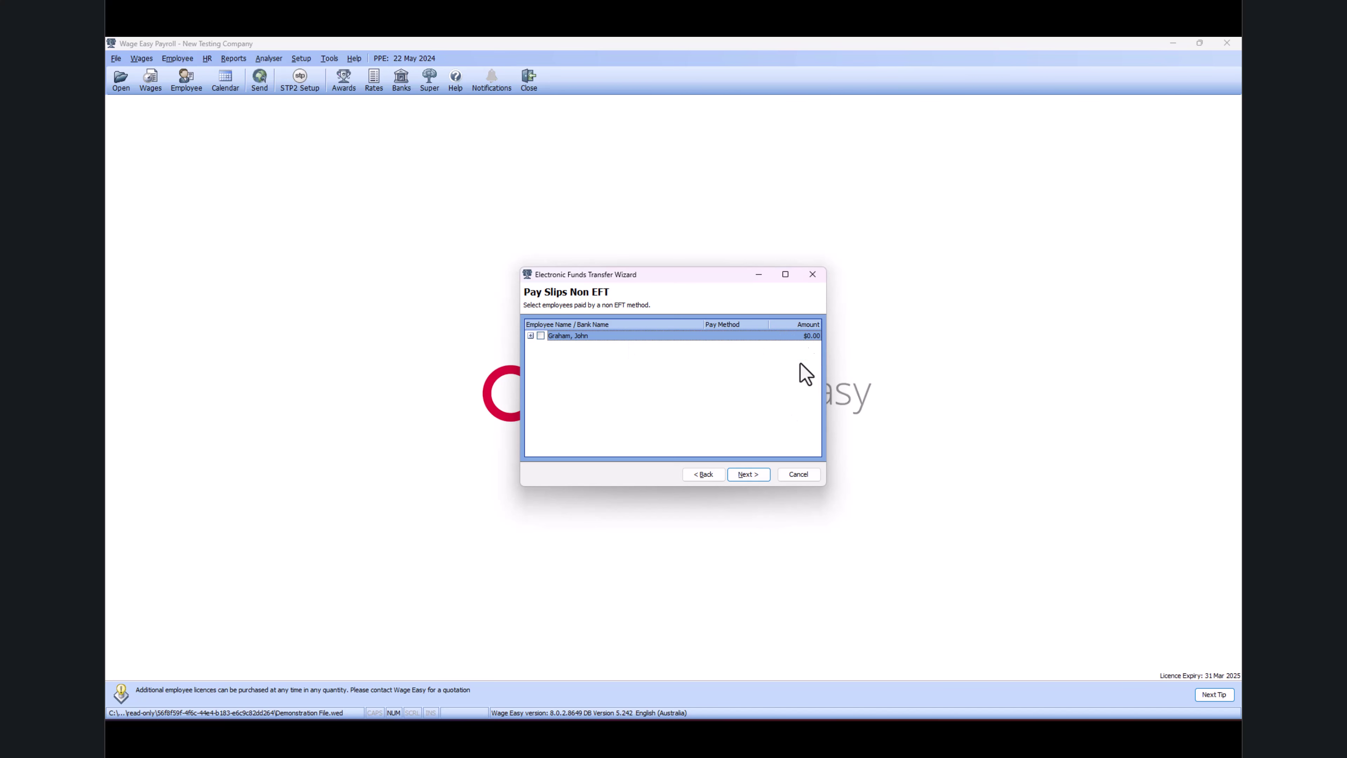
left_click(751, 478)
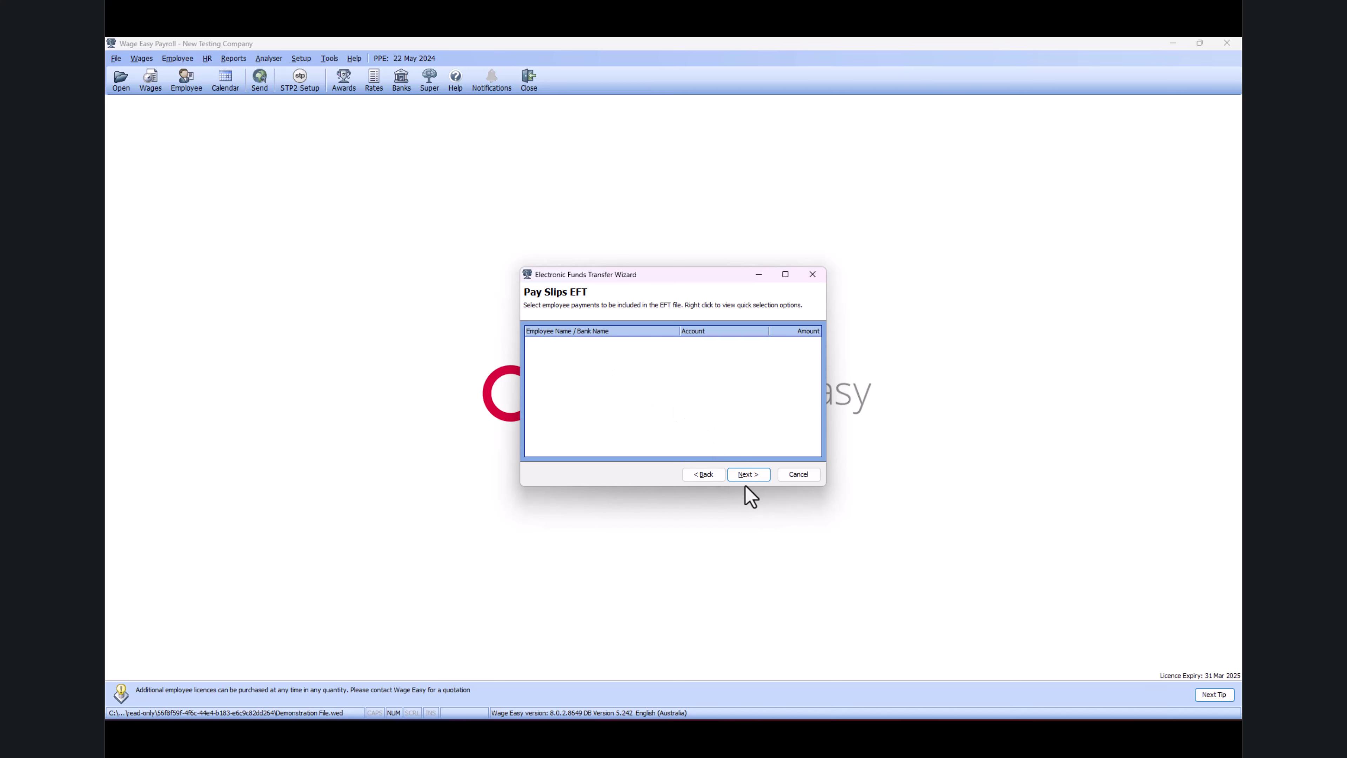
Continue past Pay Slips EFT and the summary to generate ANZ.ABA with a $0.00 total
left_click(748, 474)
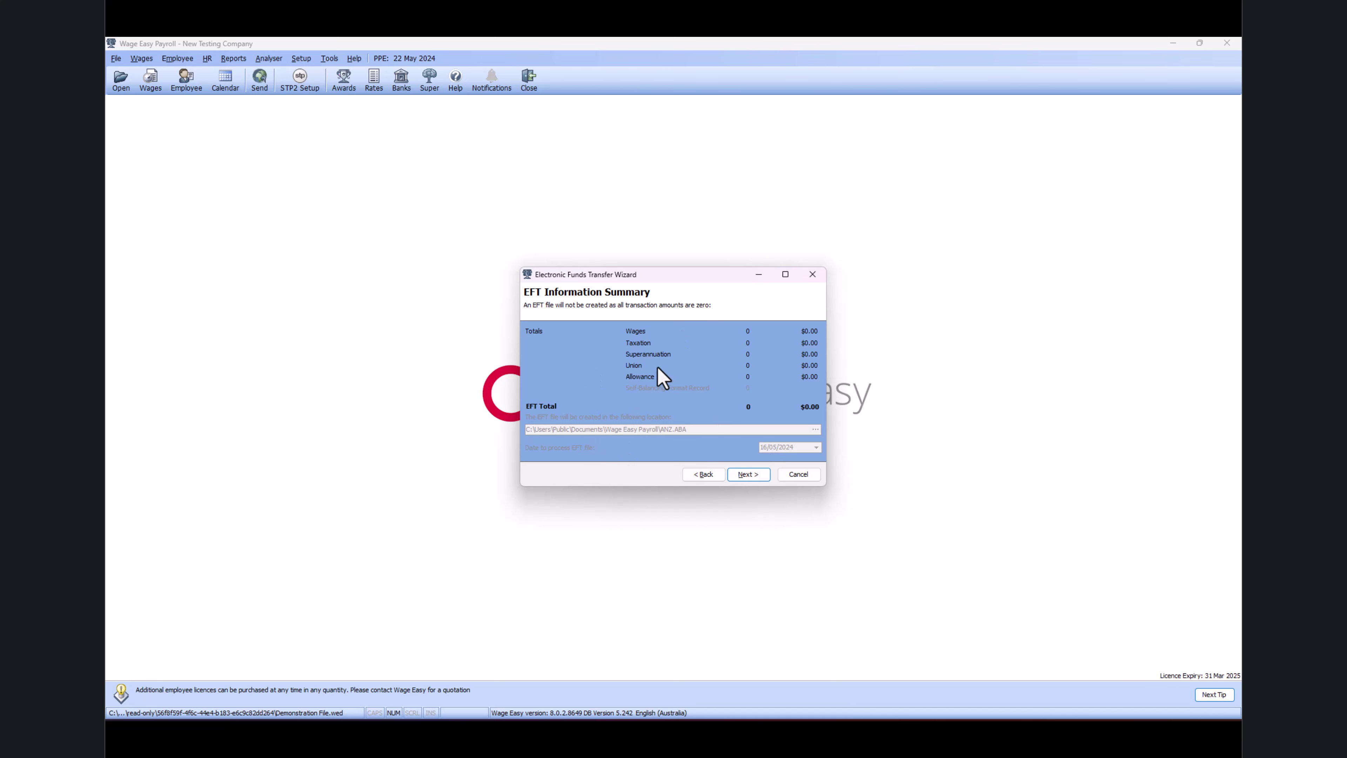
left_click(743, 475)
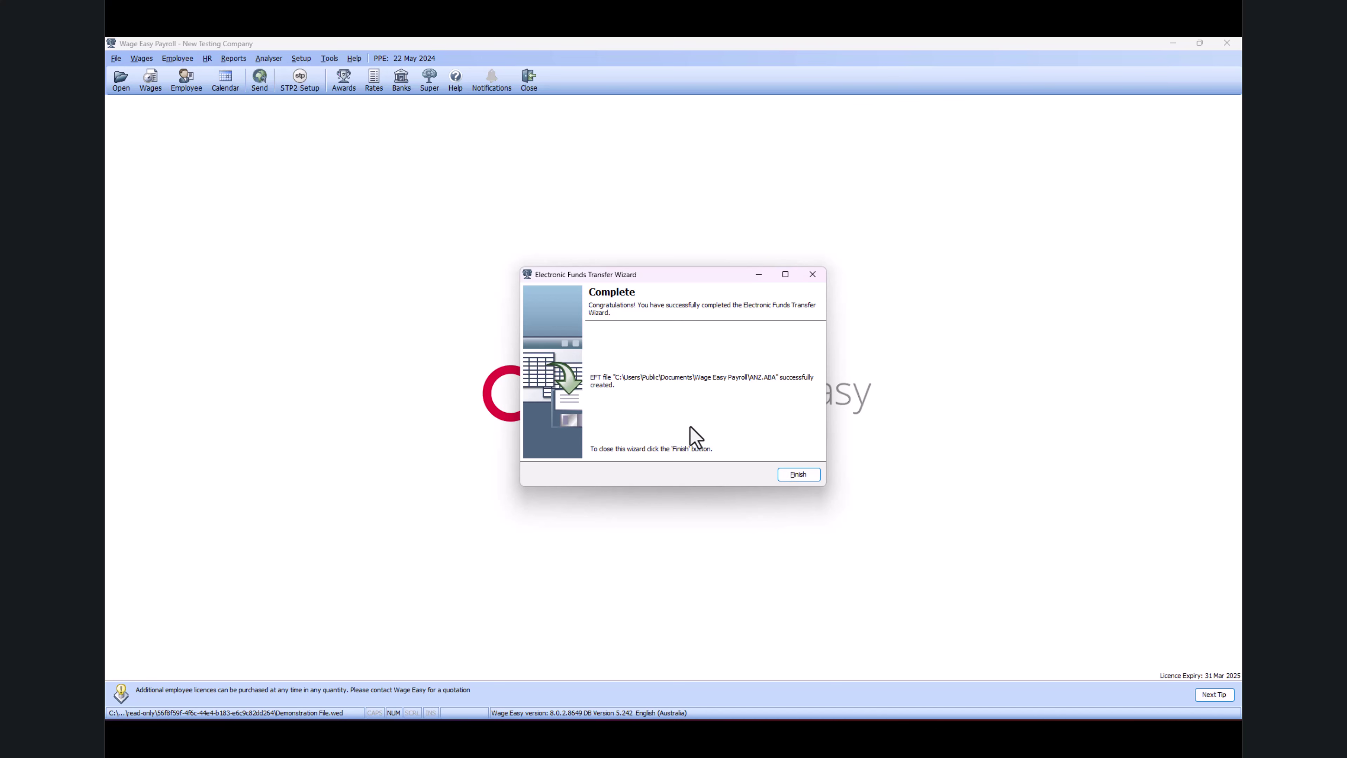
Finish and close the completed EFT wizard
left_click(813, 477)
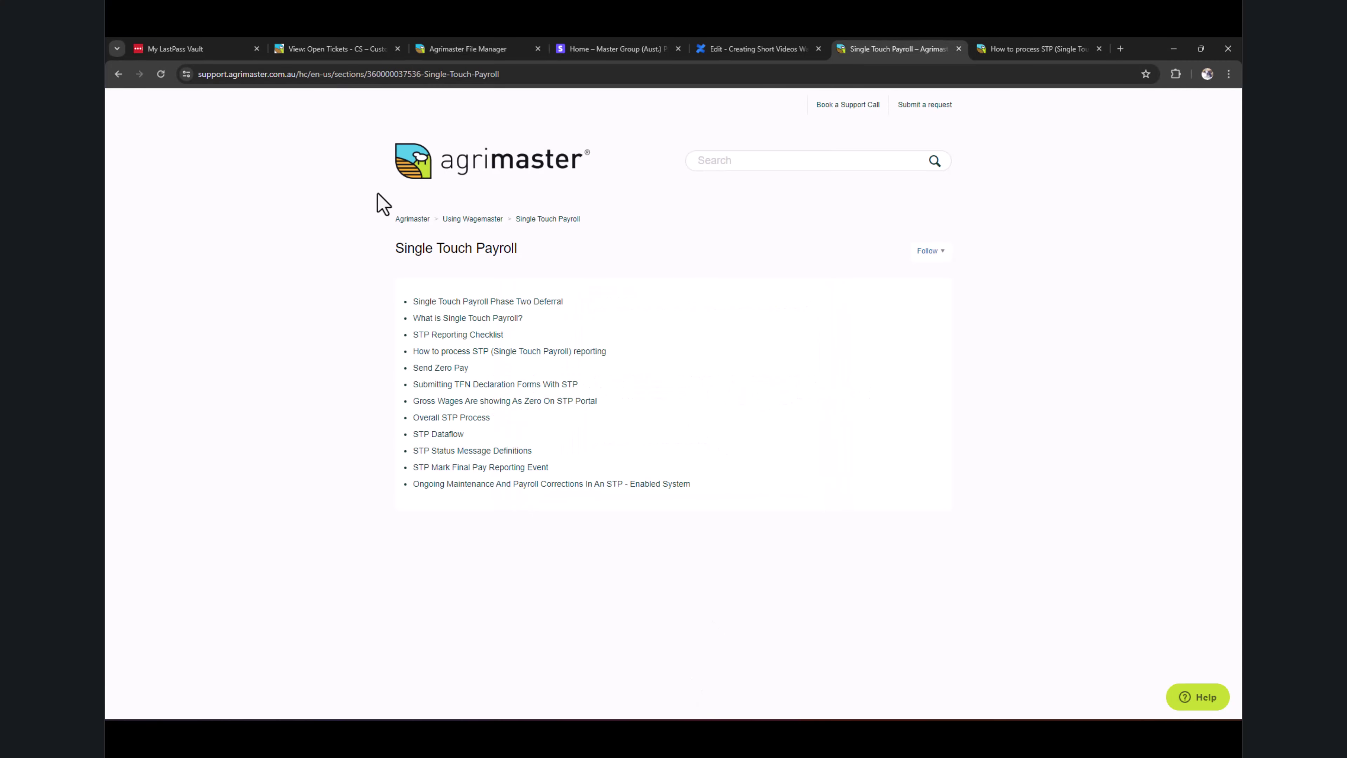
triple_click(456, 247)
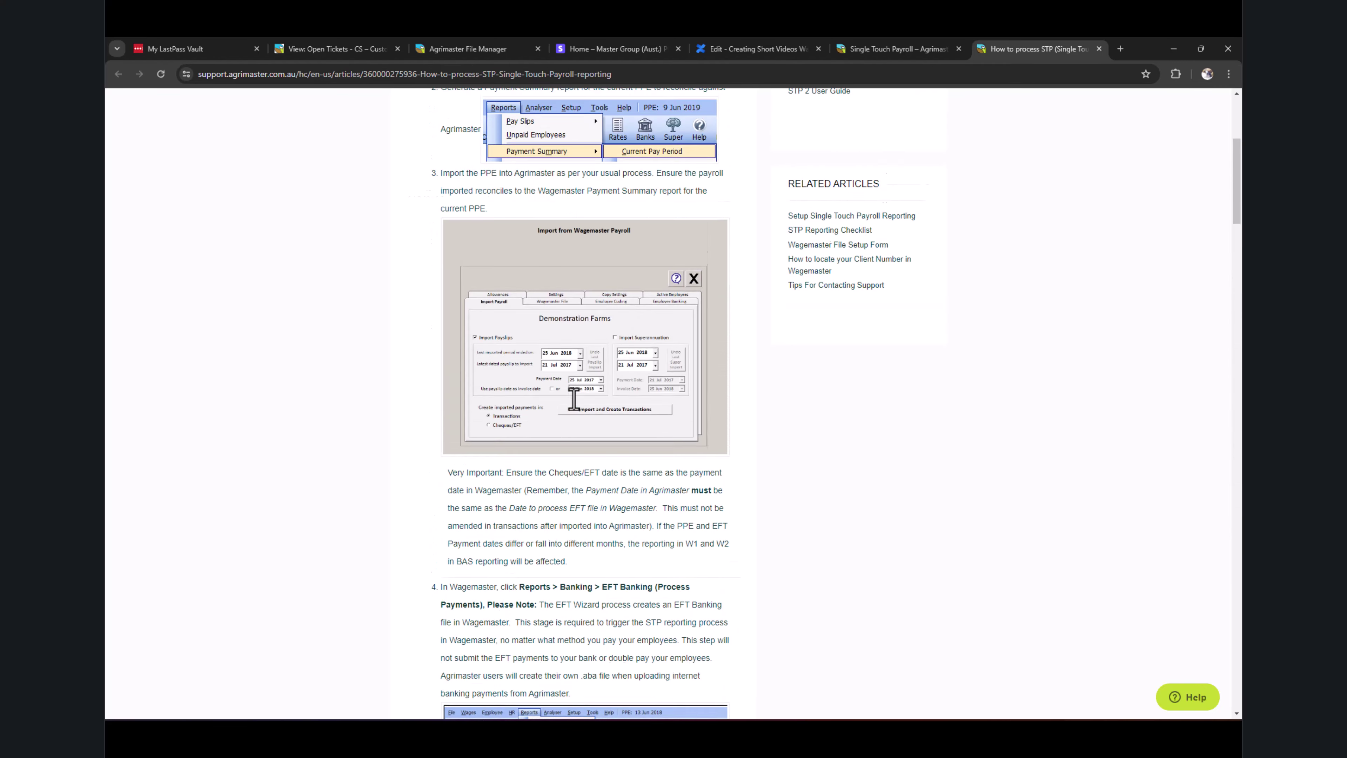
Read the STP article from its title down through the EFT Banking wizard steps to step 13
left_click_drag(379, 256, 762, 276)
left_click(763, 275)
scroll(762, 276, "down", 2)
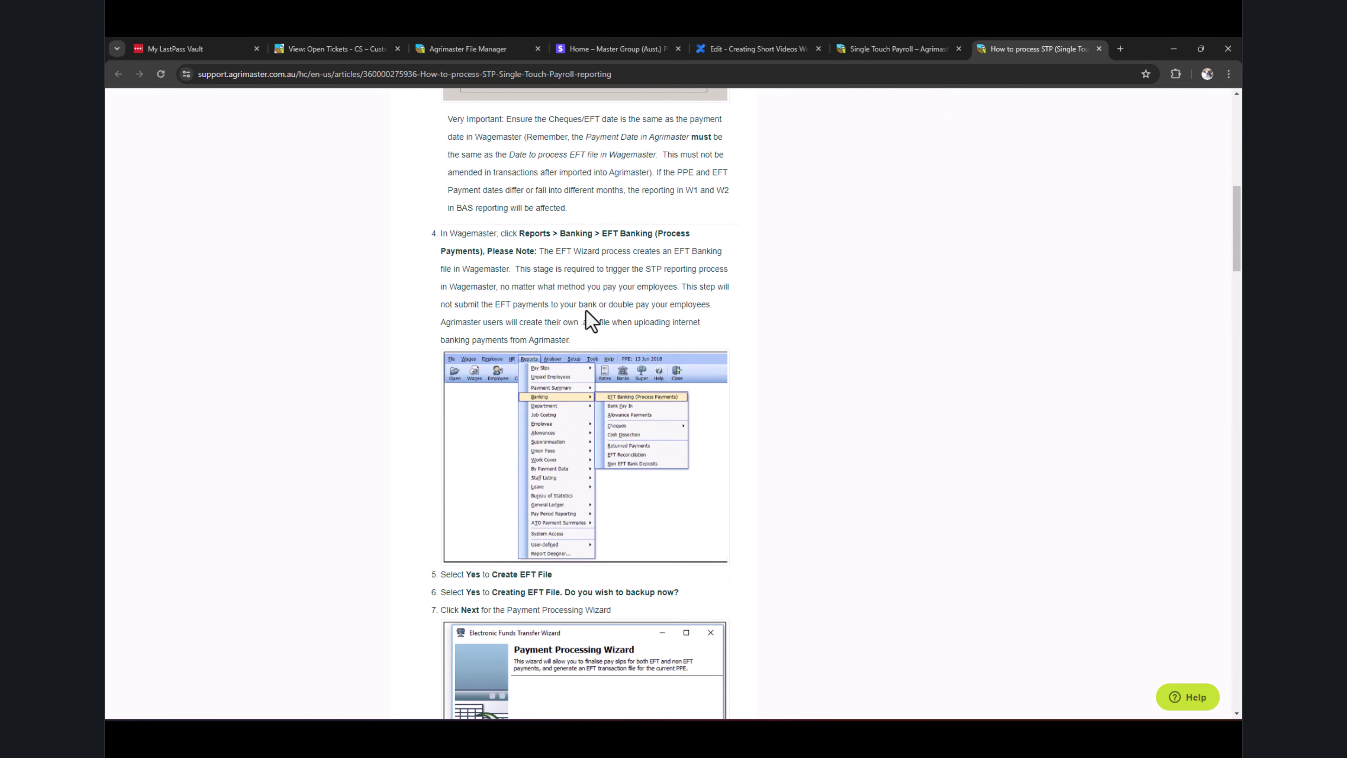
scroll(594, 403, "down", 4)
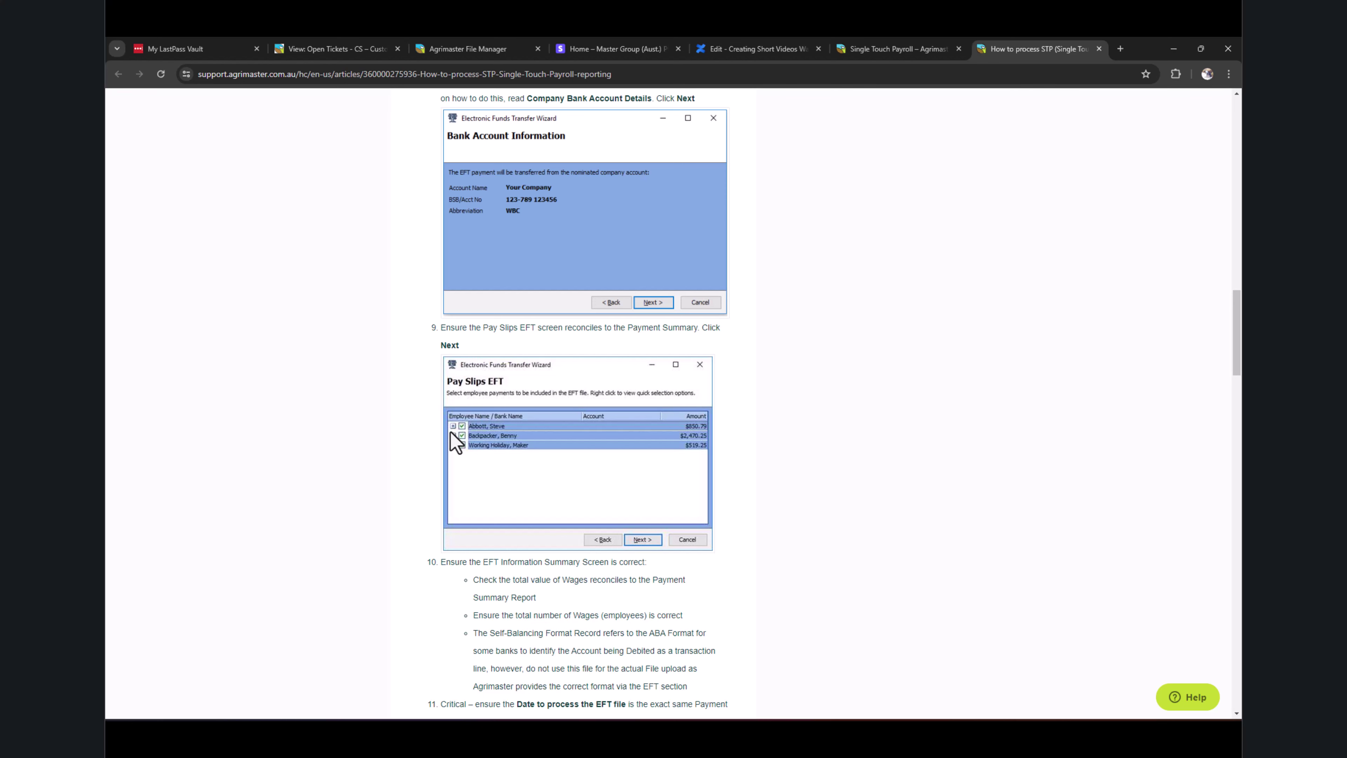
scroll(455, 441, "down", 5)
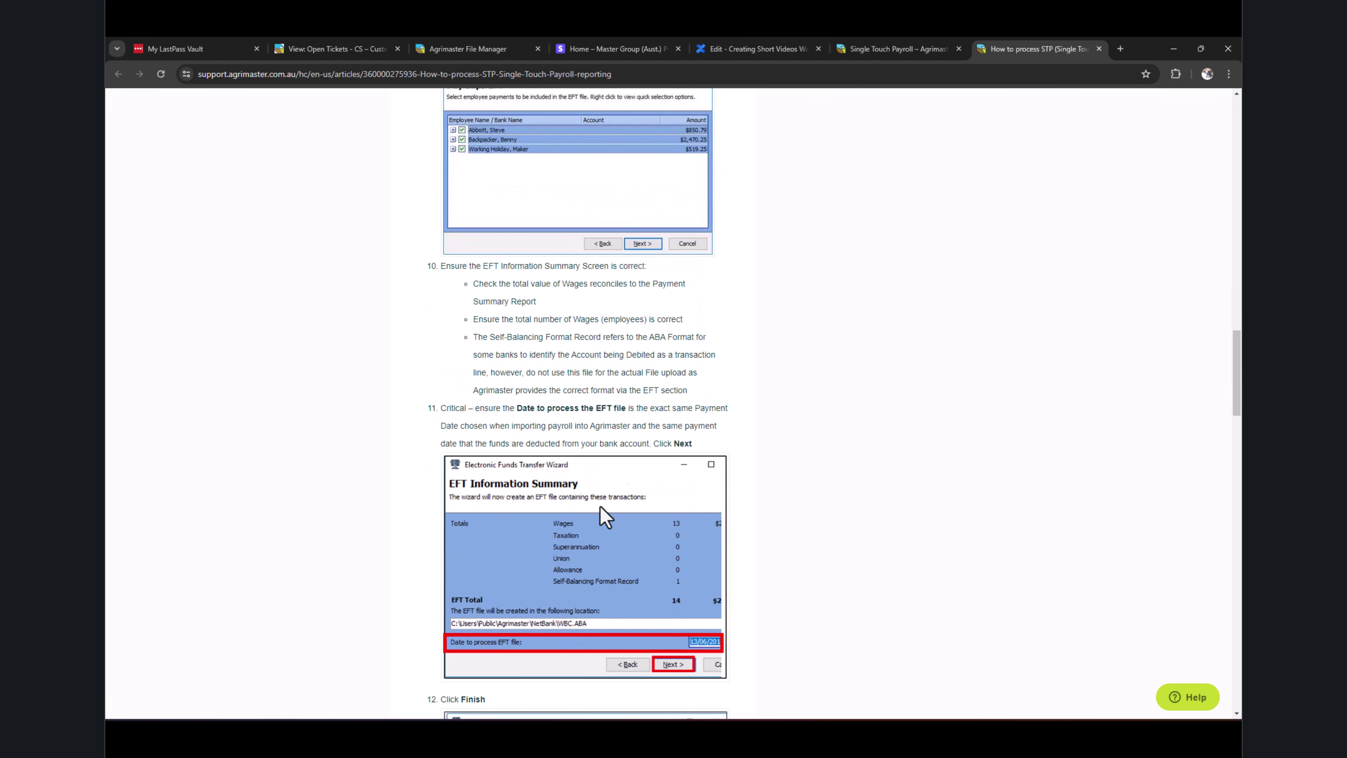
scroll(512, 640, "down", 1)
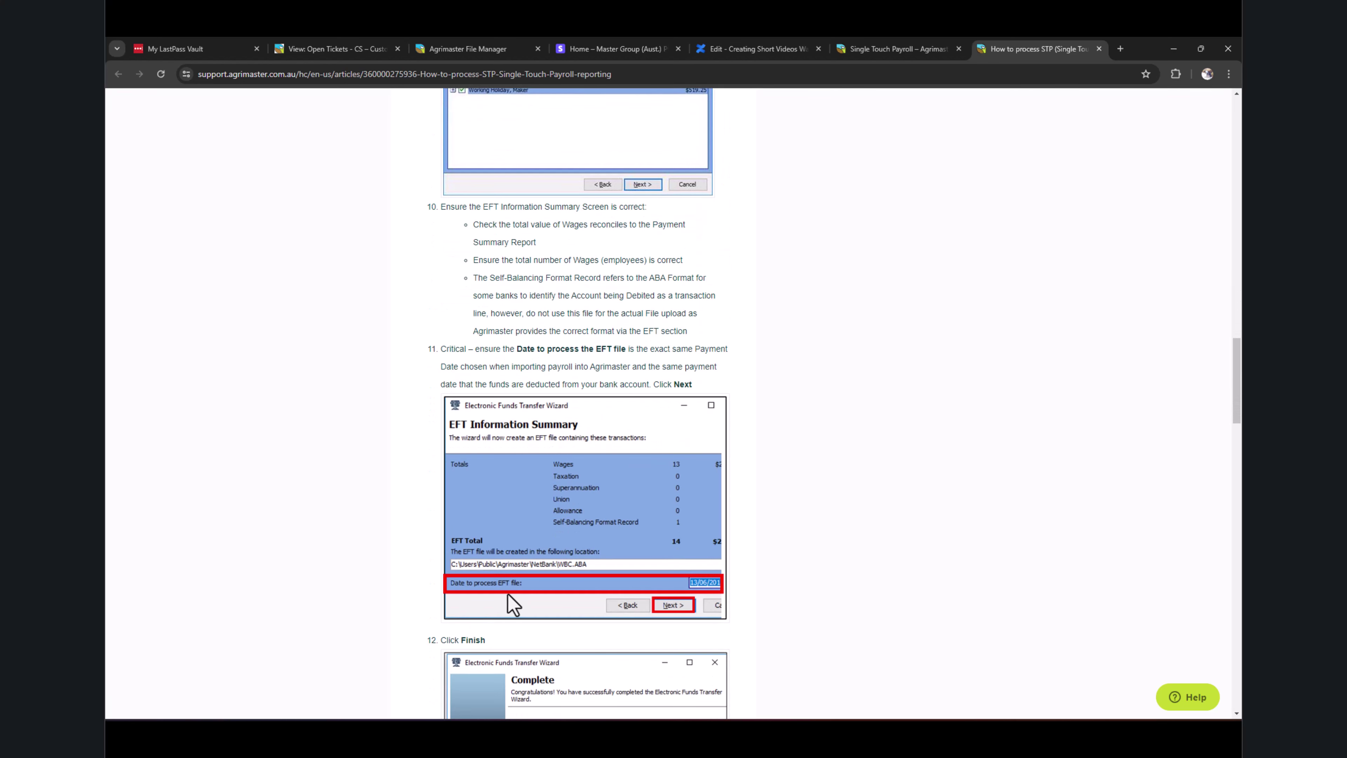
scroll(707, 579, "down", 1)
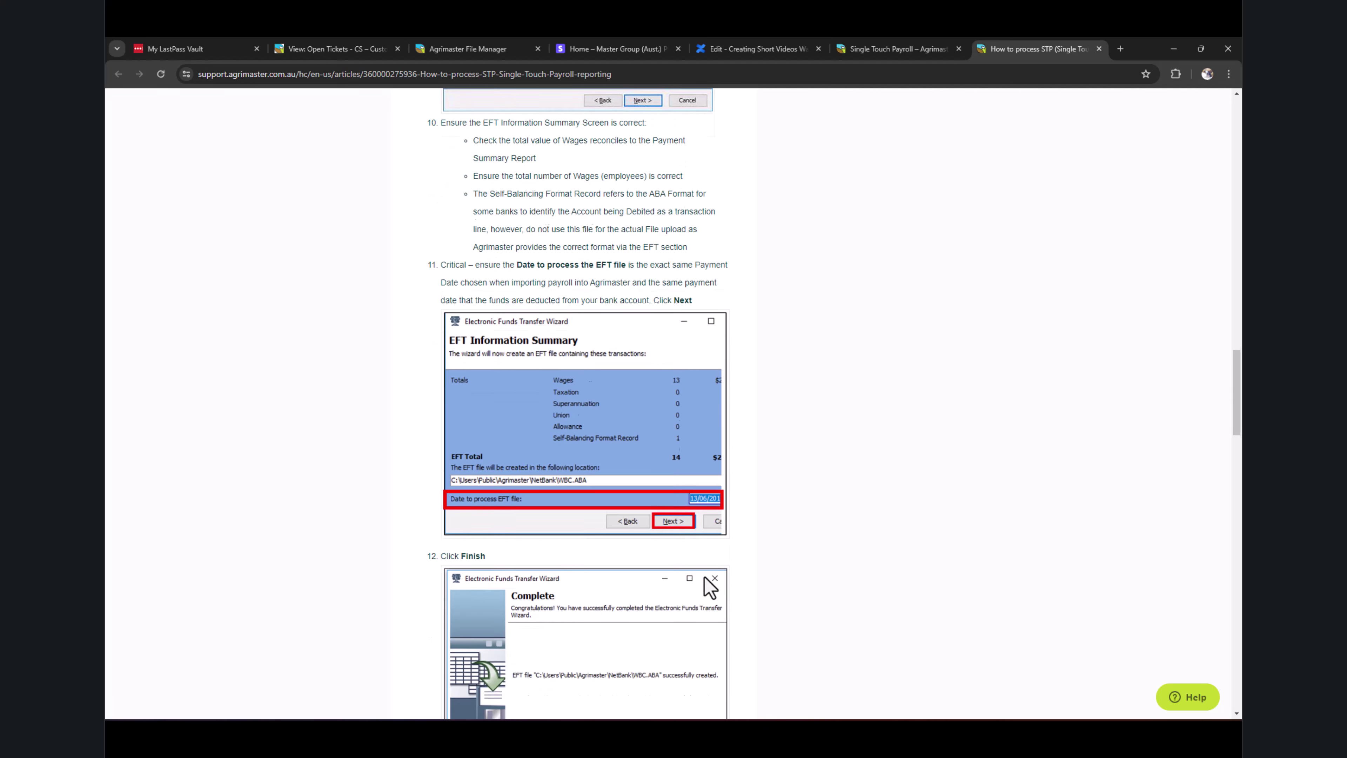
scroll(706, 578, "down", 2)
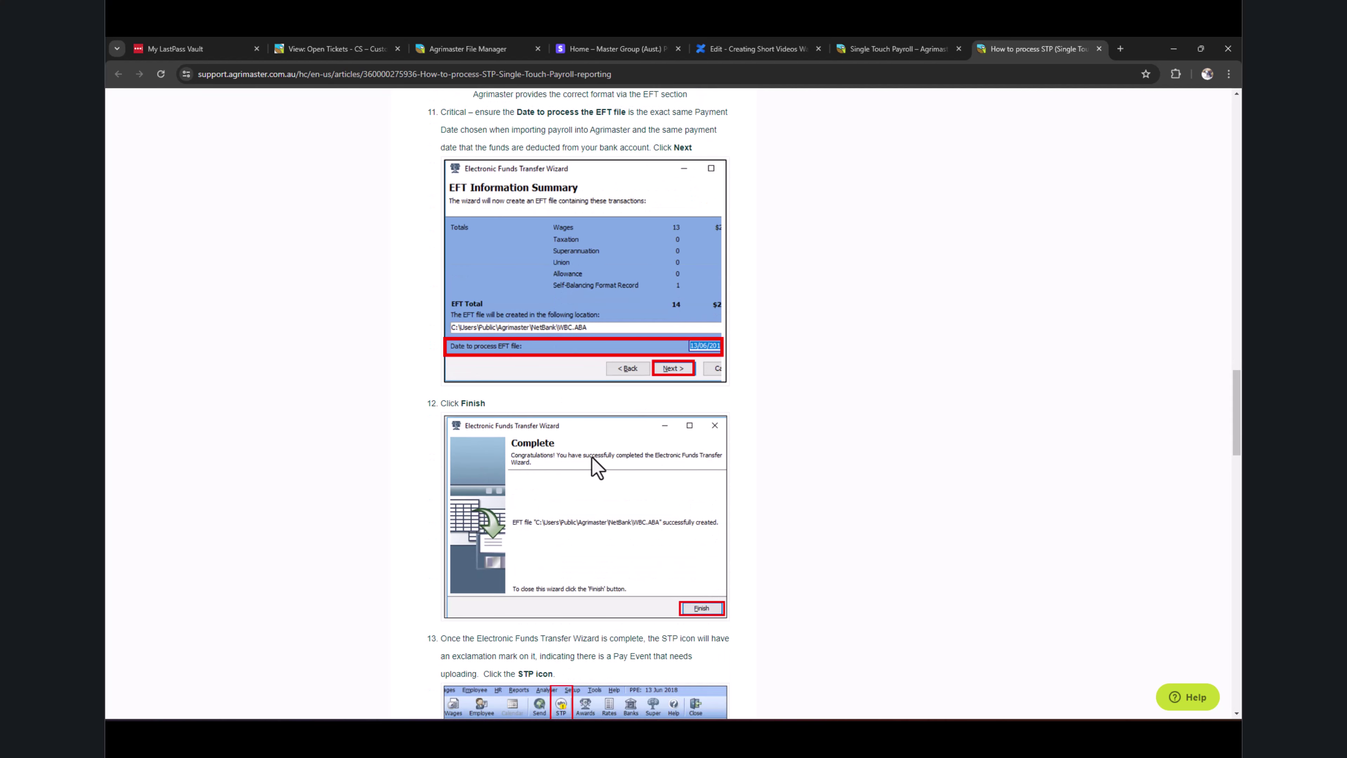
scroll(594, 467, "down", 3)
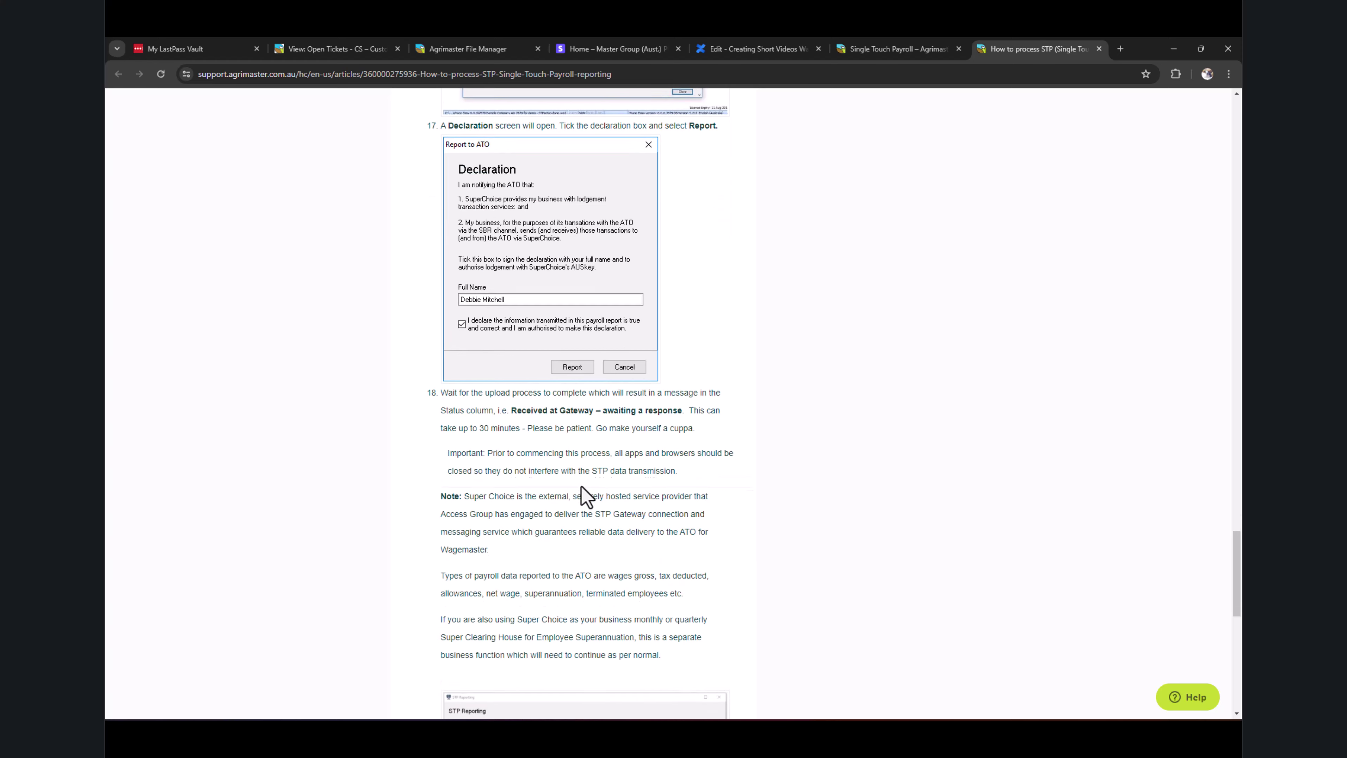
scroll(581, 488, "down", 4)
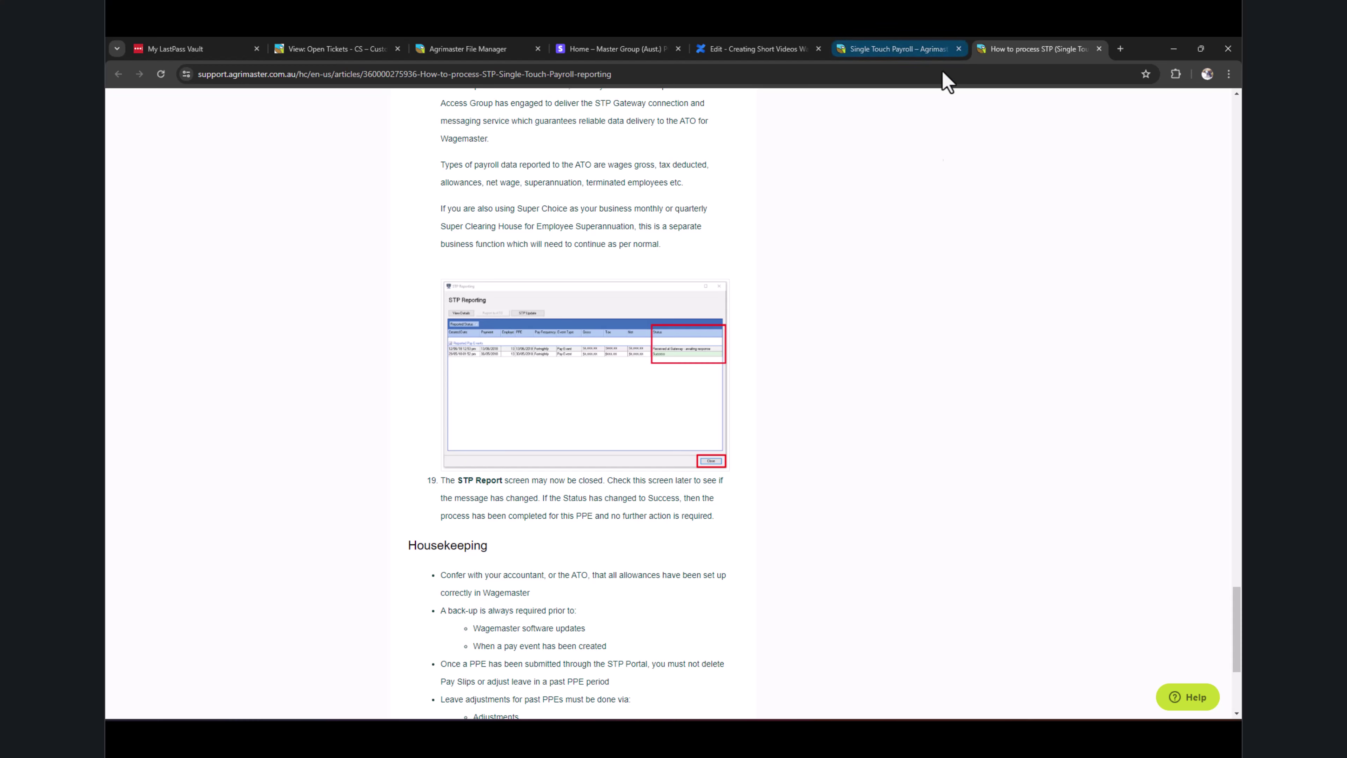
scroll(923, 207, "down", 4)
scroll(849, 325, "up", 12)
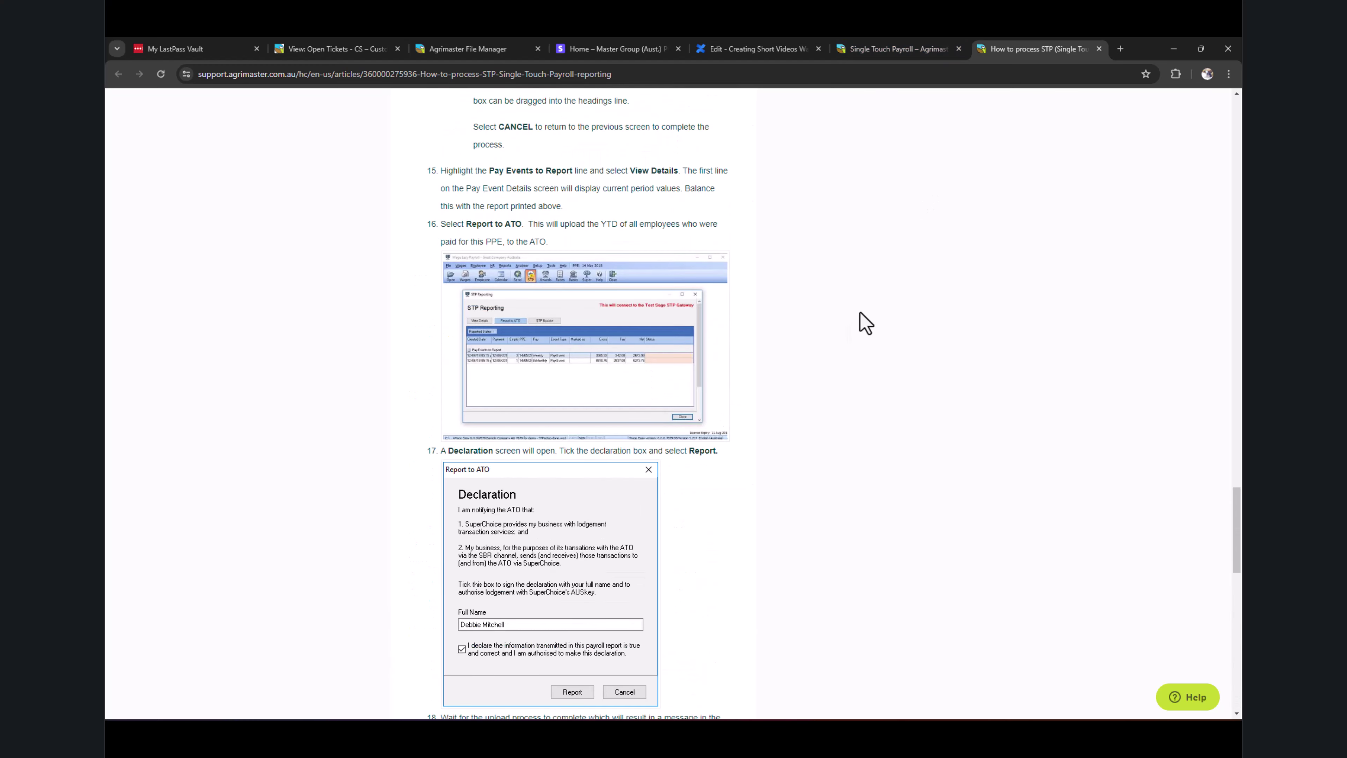